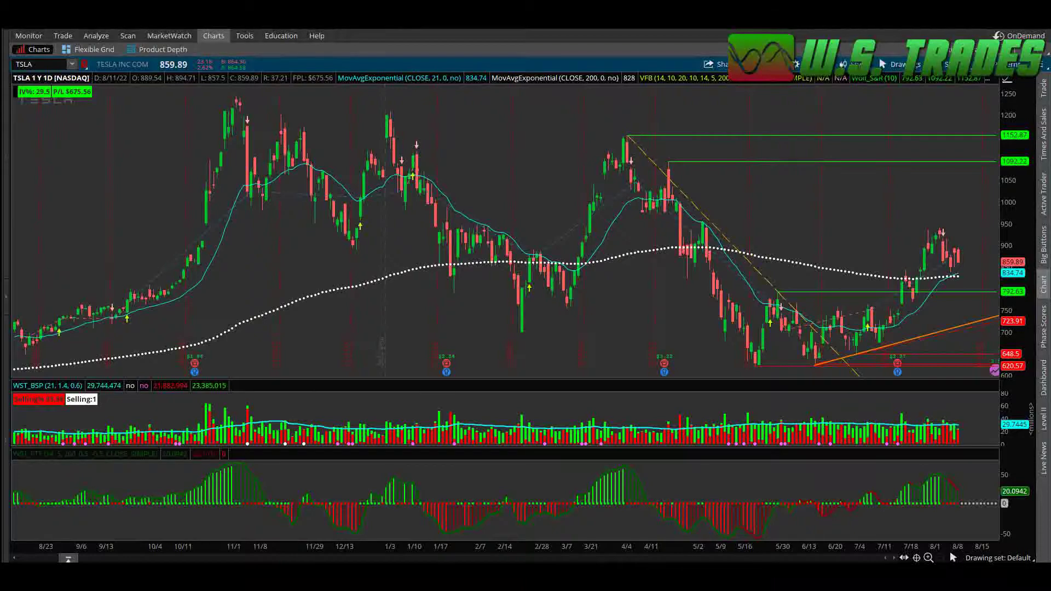
Search the studies for "flo", add the FloatingPL study to the TSLA chart and apply it.
{"action": "left_click", "coordinate": [953, 64]}
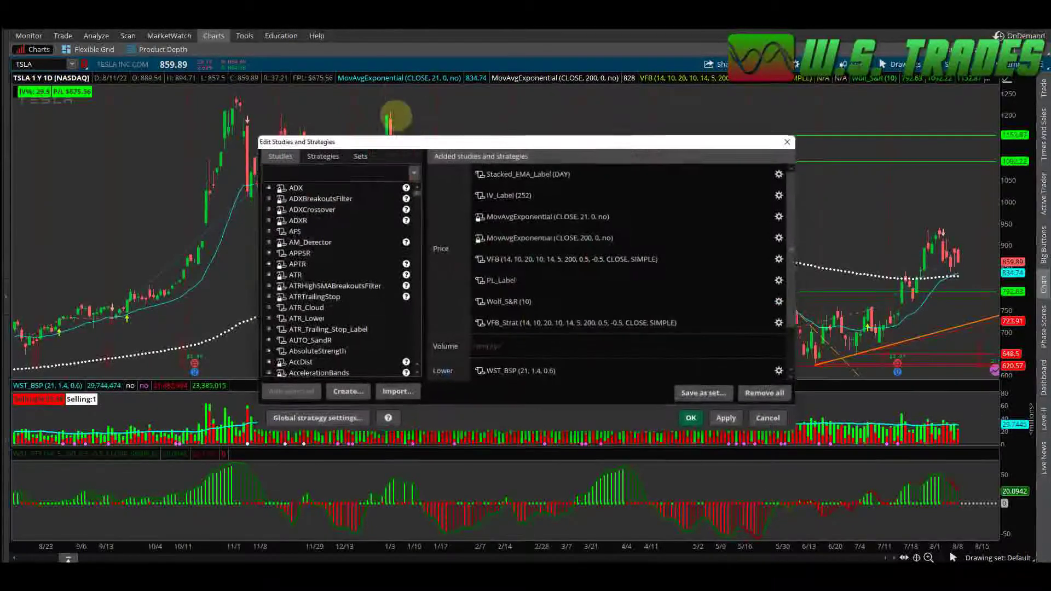
{"action": "left_click", "coordinate": [319, 173]}
{"action": "type", "text": "flo"}
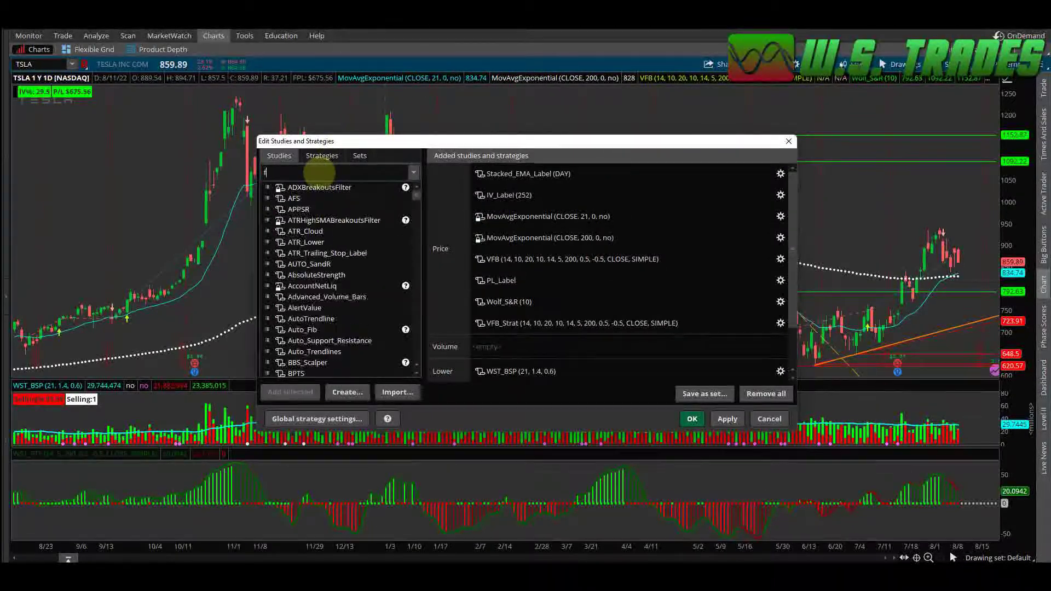
{"action": "left_click", "coordinate": [305, 198]}
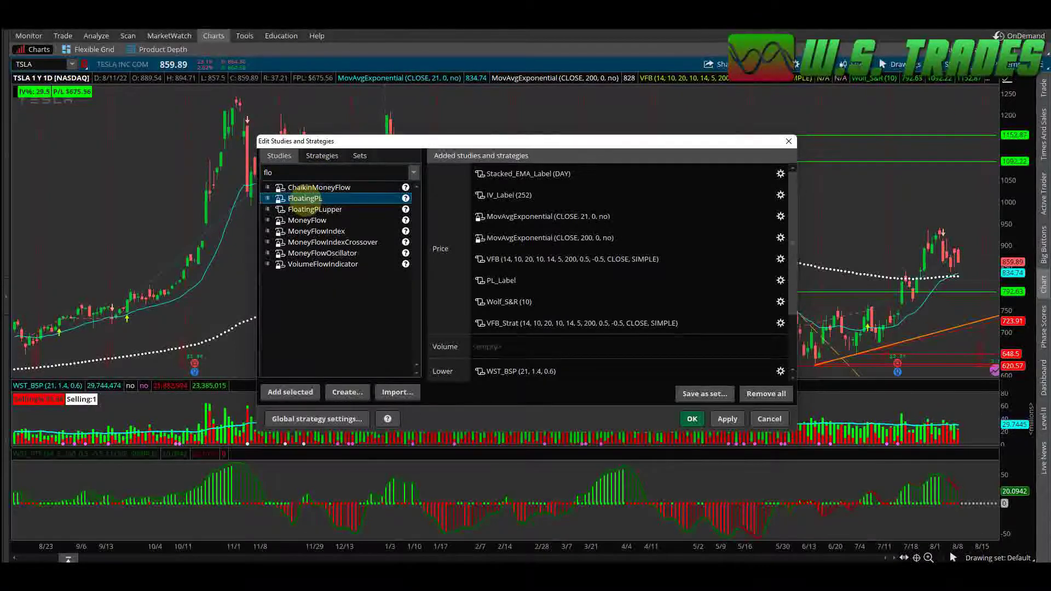
{"action": "left_click", "coordinate": [727, 418]}
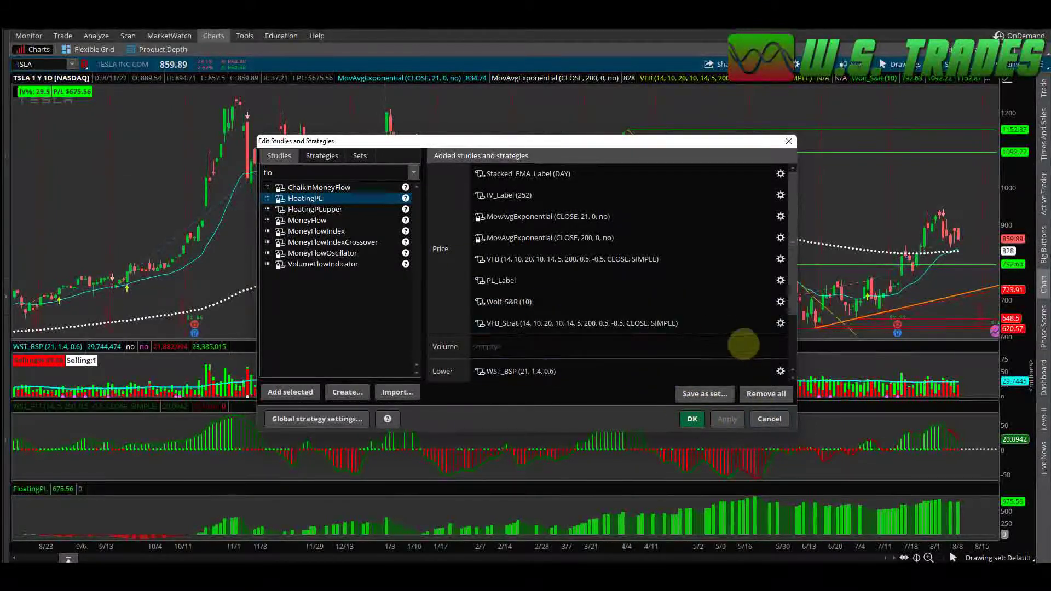
Remove the FloatingPL study from the added lower studies, apply the change and close the studies editor.
{"action": "scroll", "coordinate": [744, 345], "scroll_direction": "down", "scroll_amount": 3}
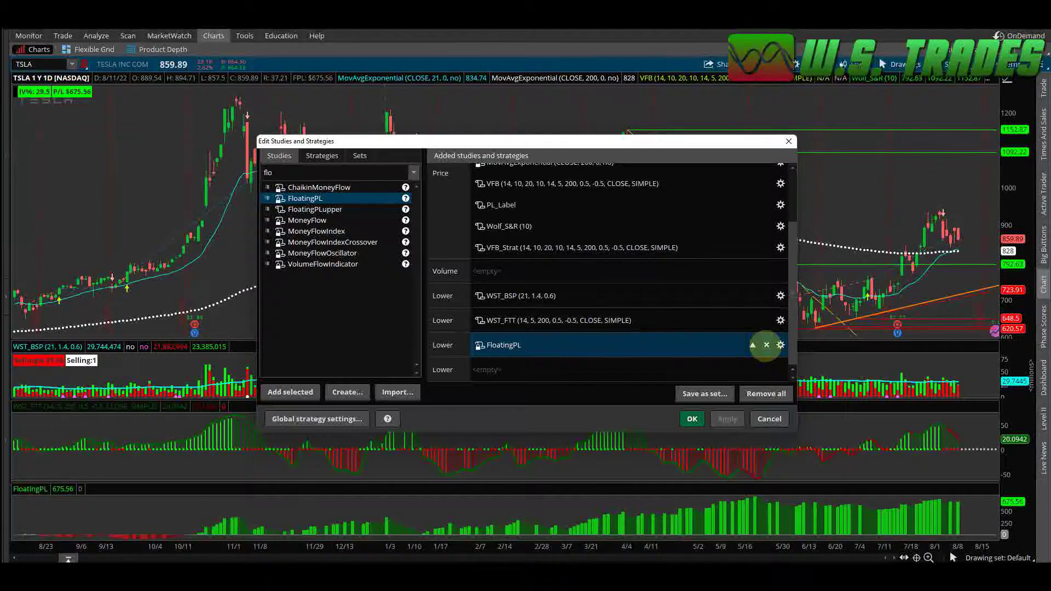
{"action": "left_click", "coordinate": [766, 345]}
{"action": "left_click", "coordinate": [728, 418]}
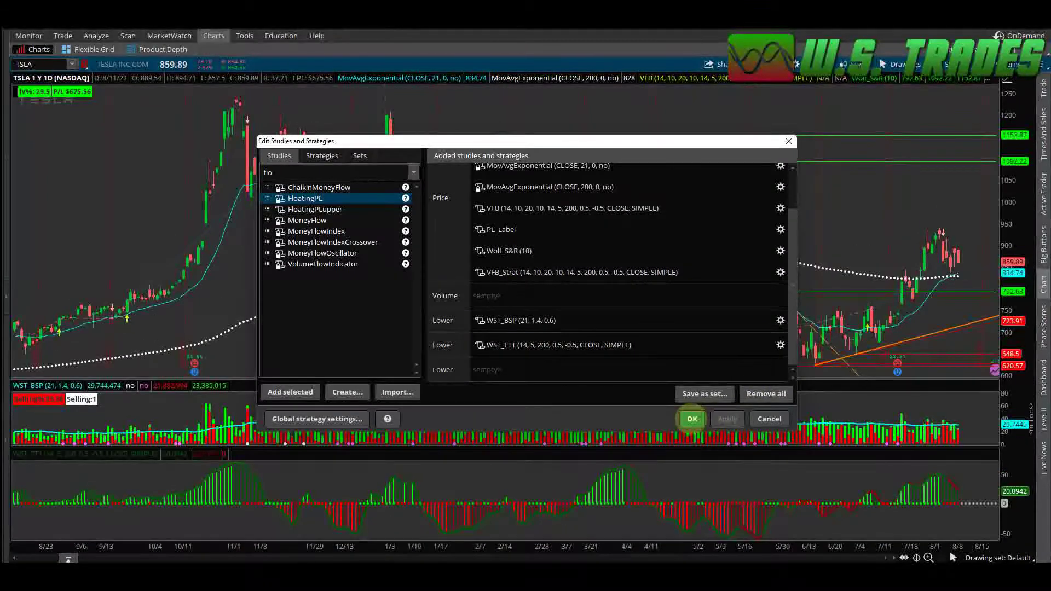
{"action": "left_click", "coordinate": [692, 419]}
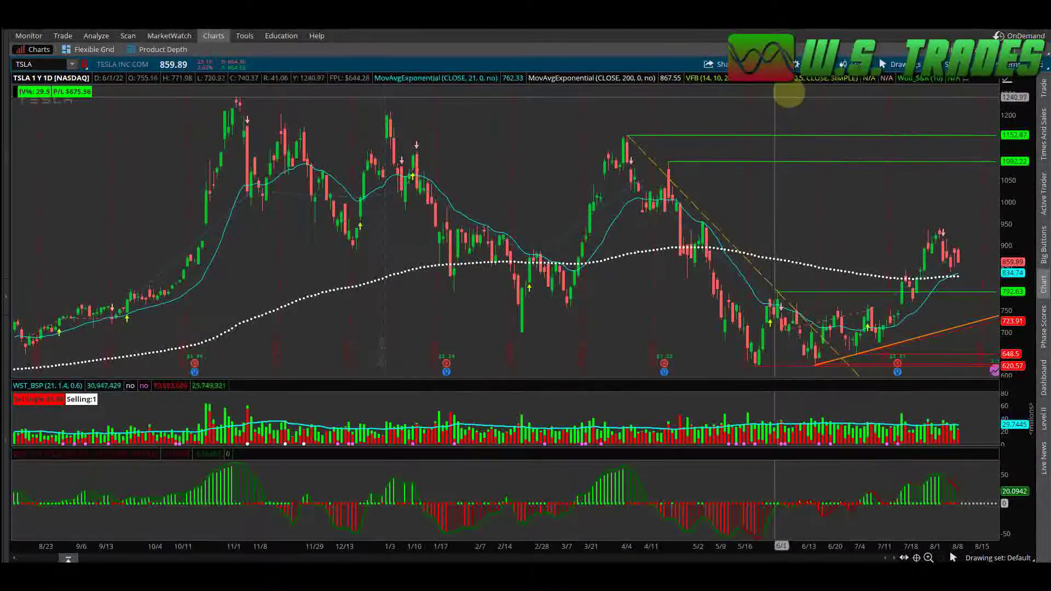
Check the P/L label on the 5 D : 15m and 10 D : 30m time frames and return the chart to 1 Y : 1D.
{"action": "left_click", "coordinate": [796, 64]}
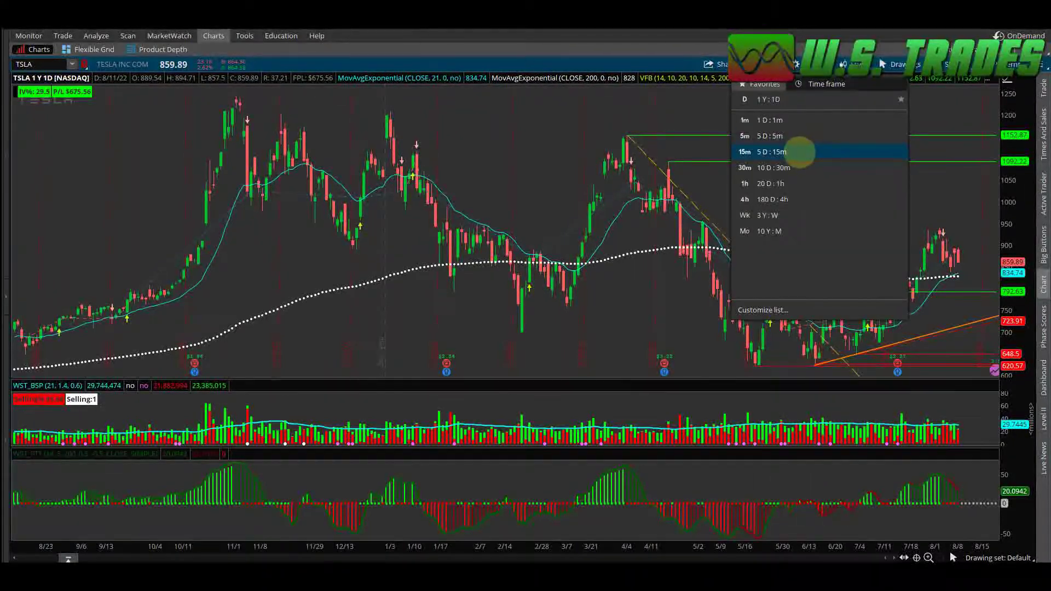
{"action": "left_click", "coordinate": [797, 148]}
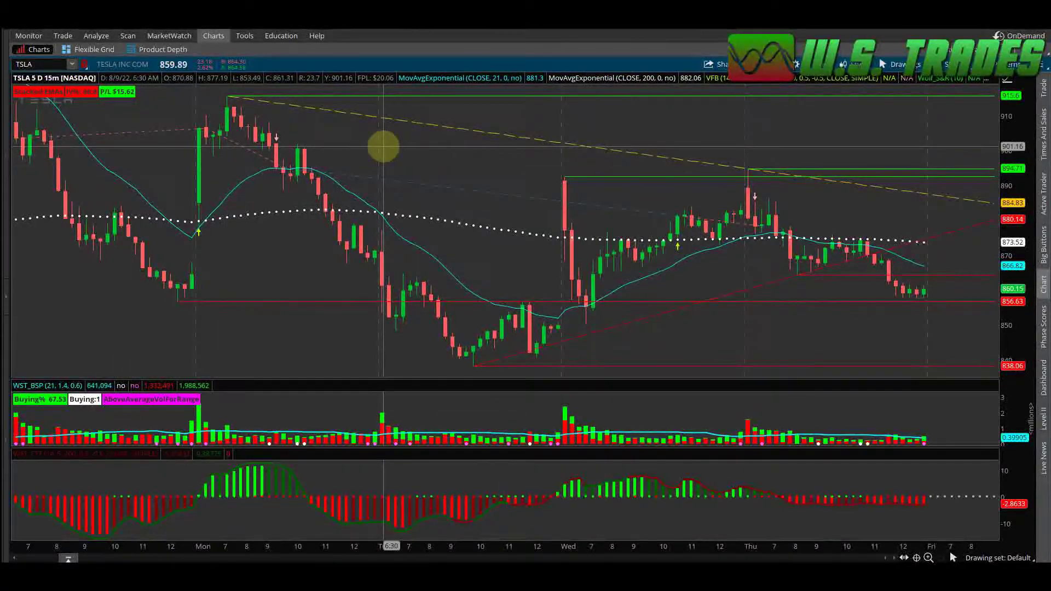
{"action": "left_click", "coordinate": [797, 64]}
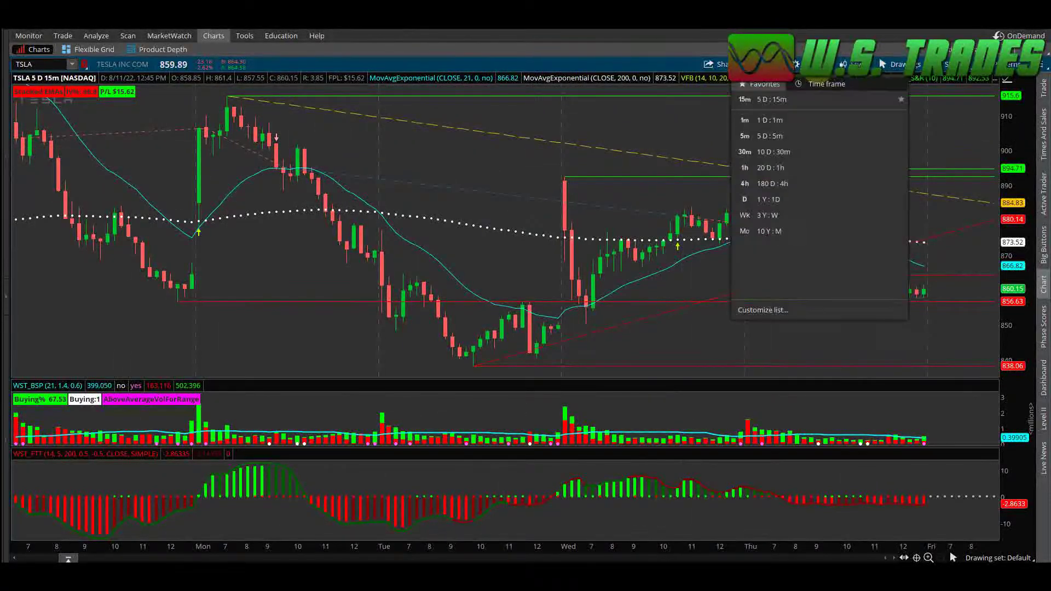
{"action": "left_click", "coordinate": [786, 155]}
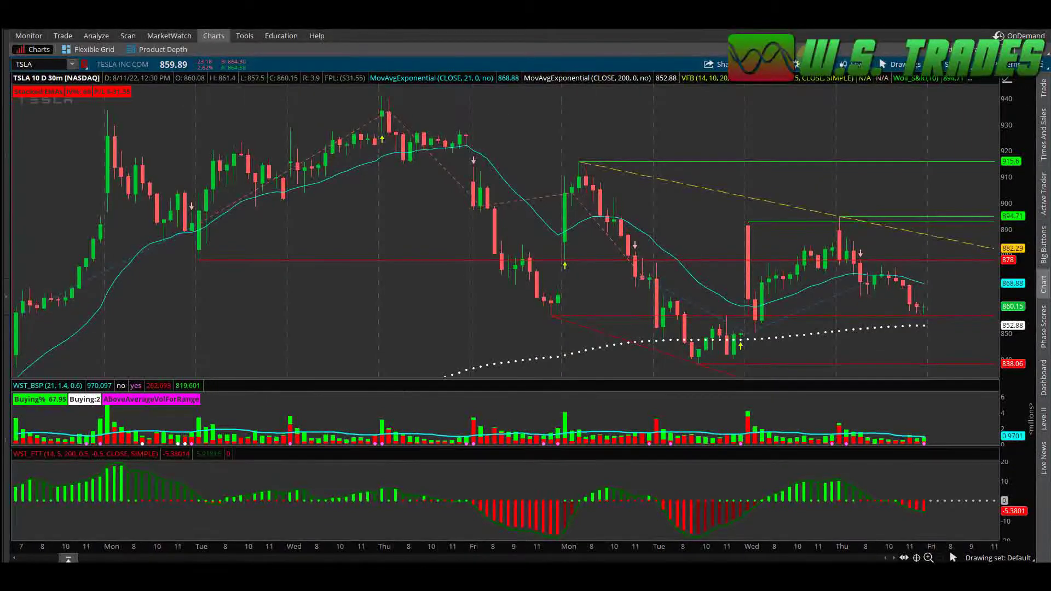
{"action": "left_click", "coordinate": [797, 64]}
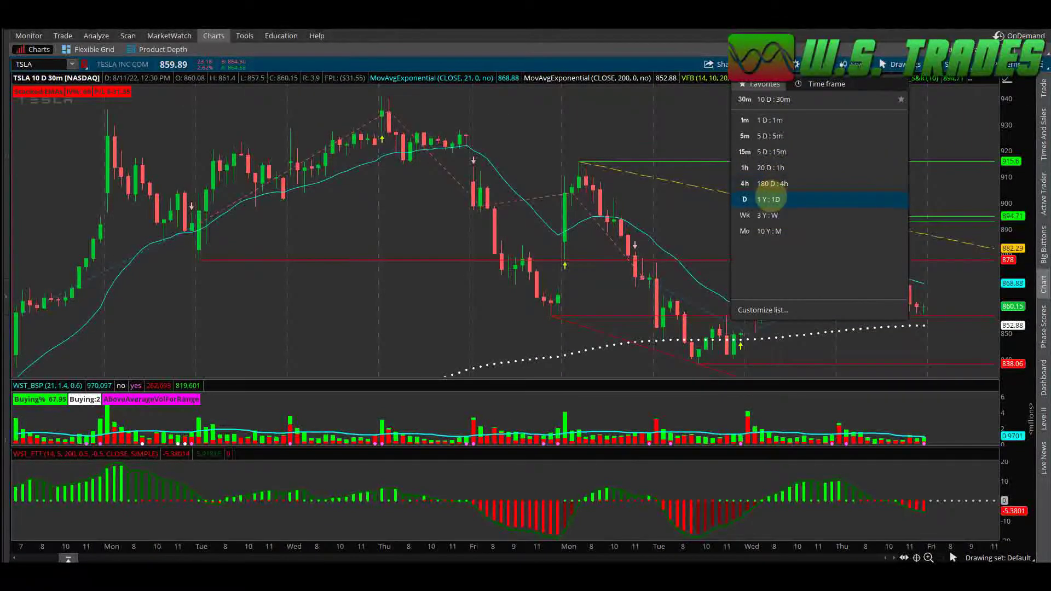
{"action": "left_click", "coordinate": [769, 199]}
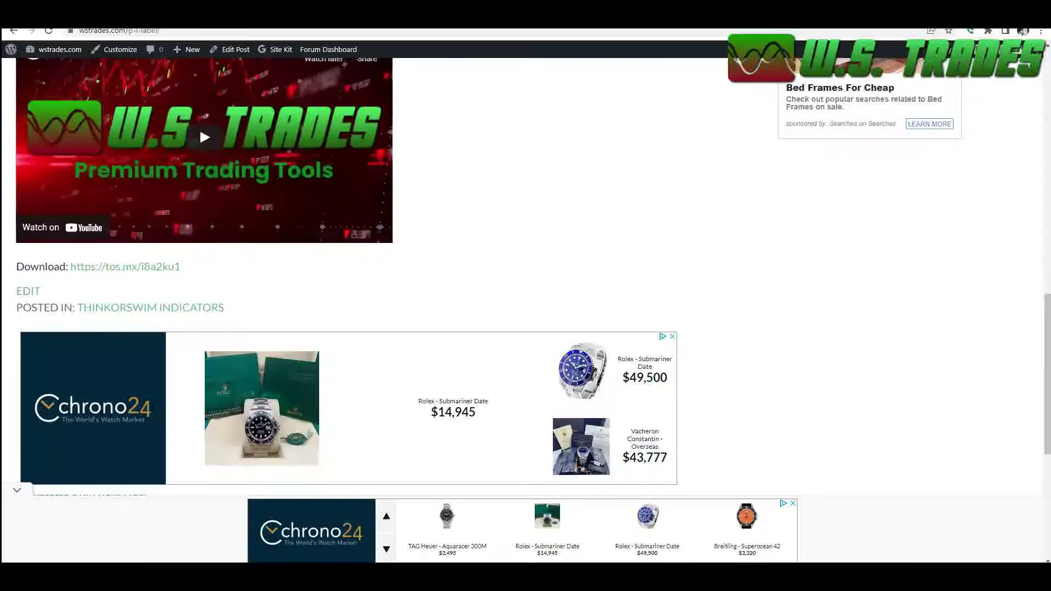
Switch to the browser and review the P/L Label post on wstrades.com, from its description down to the download link.
{"action": "scroll", "coordinate": [413, 151], "scroll_direction": "up", "scroll_amount": 10}
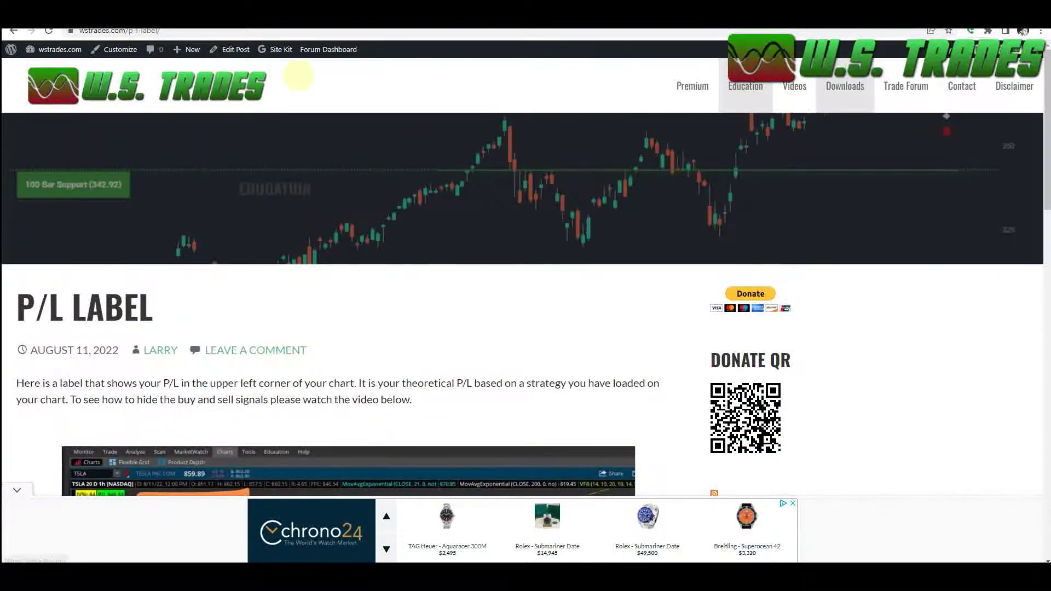
{"action": "mouse_move", "coordinate": [857, 85]}
{"action": "mouse_move", "coordinate": [876, 139]}
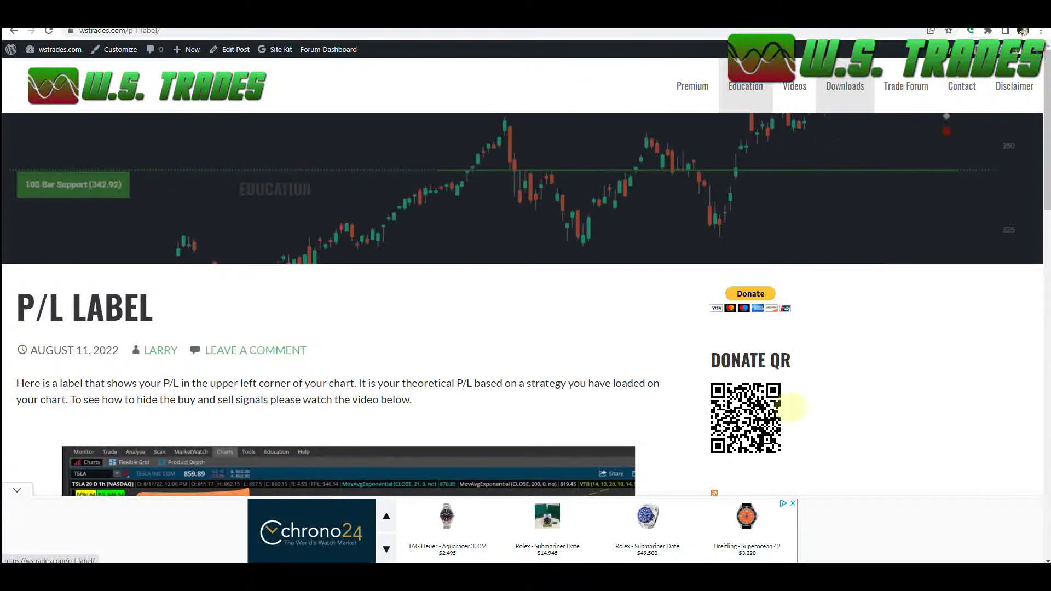
{"action": "scroll", "coordinate": [446, 339], "scroll_direction": "down", "scroll_amount": 2}
{"action": "scroll", "coordinate": [446, 342], "scroll_direction": "down", "scroll_amount": 3}
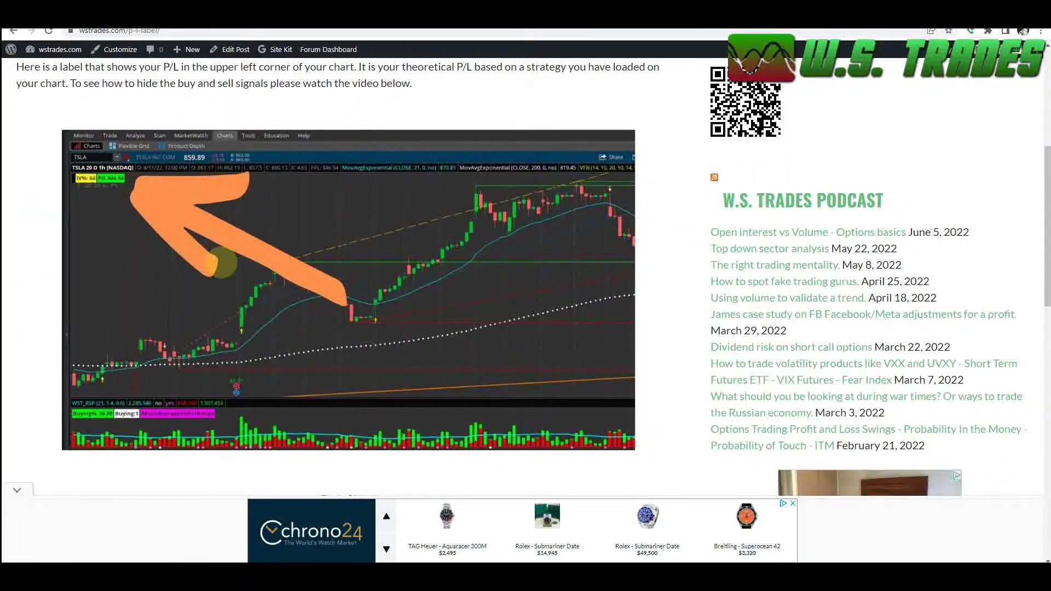
{"action": "scroll", "coordinate": [222, 261], "scroll_direction": "down", "scroll_amount": 7}
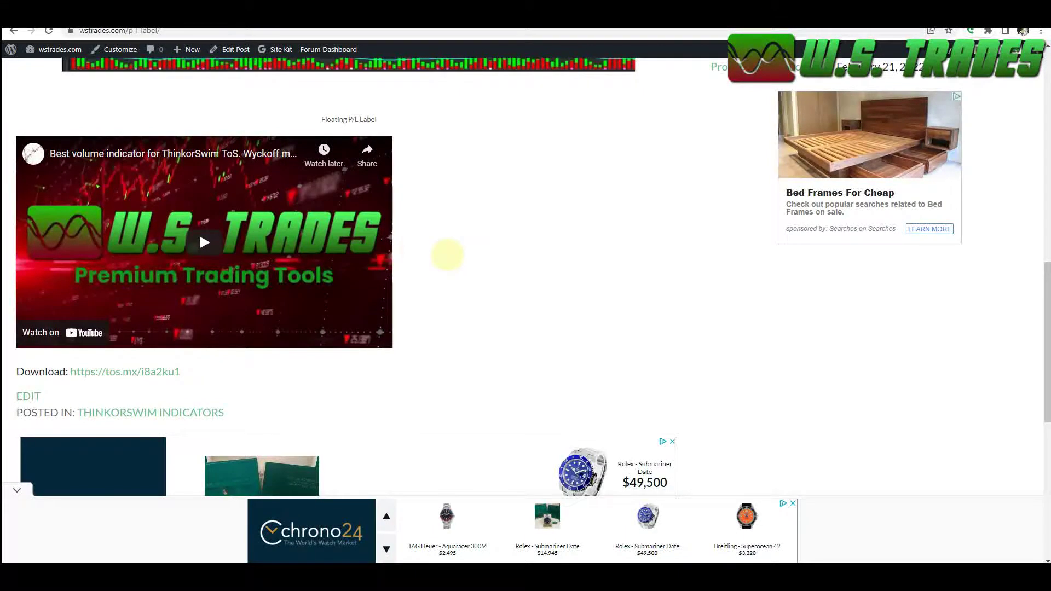
{"action": "scroll", "coordinate": [442, 253], "scroll_direction": "down", "scroll_amount": 2}
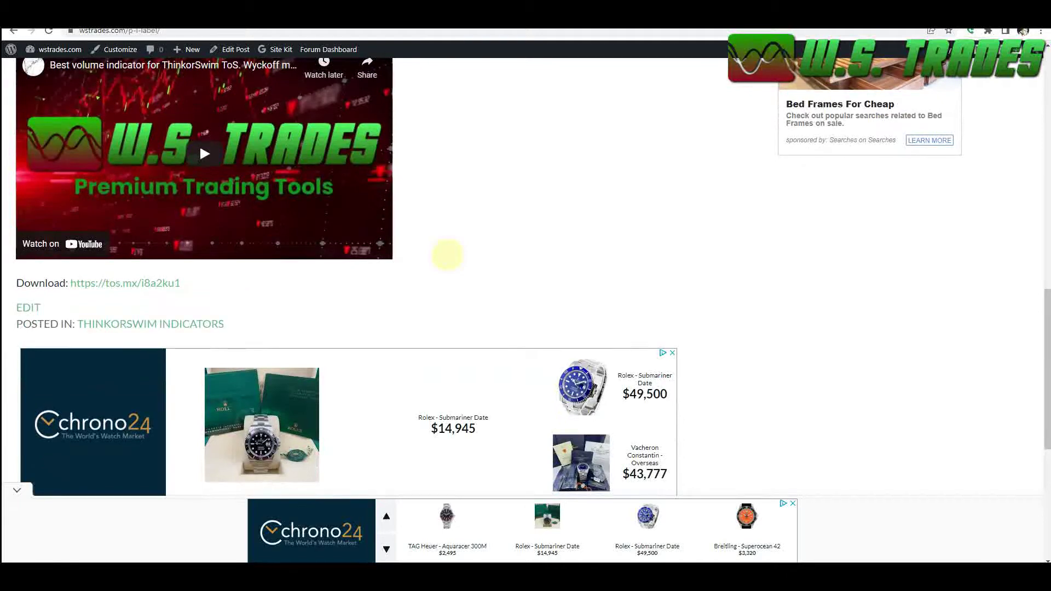
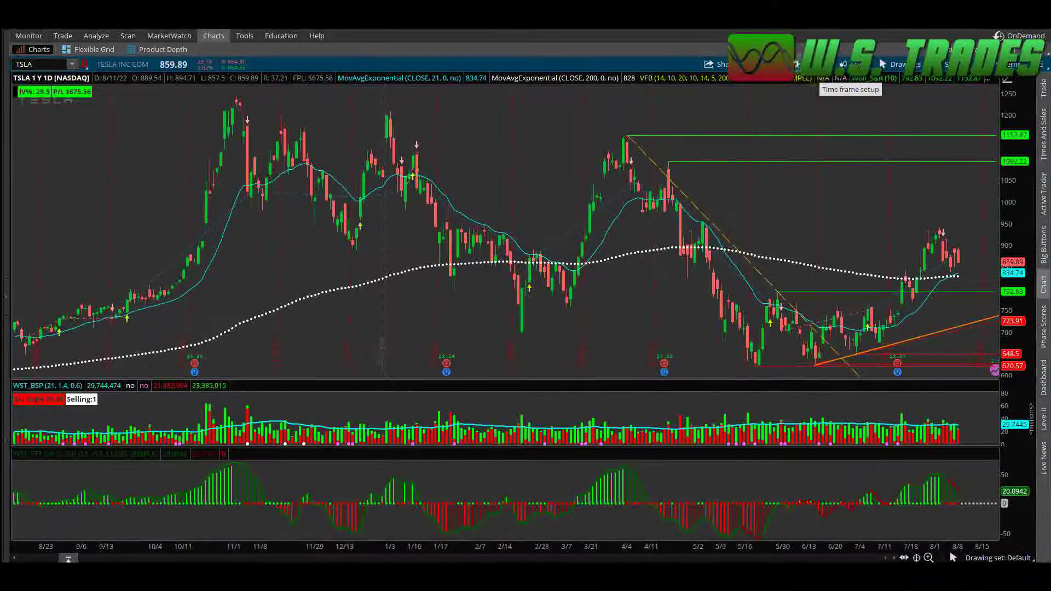
Switch back to thinkorswim, remove the VFB_Strat strategy from the chart's added studies and apply the change.
{"action": "left_click", "coordinate": [786, 64]}
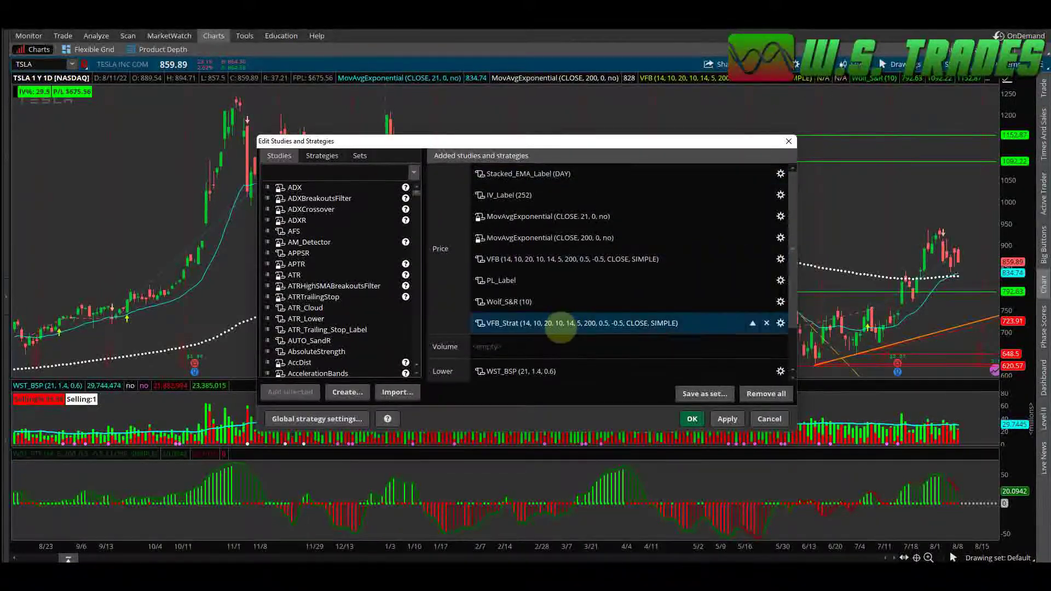
{"action": "left_click", "coordinate": [766, 323]}
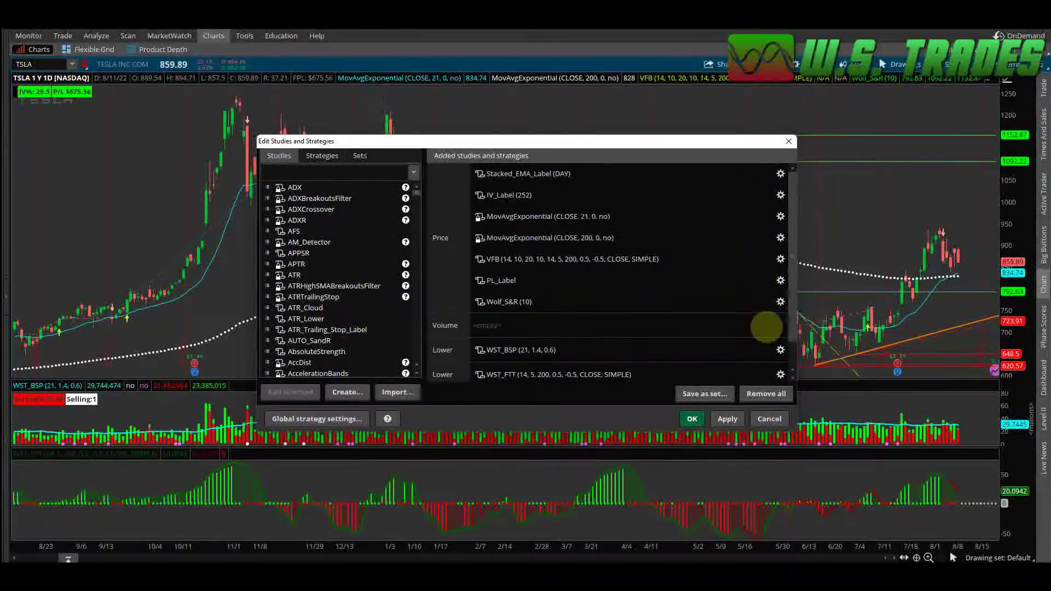
{"action": "left_click", "coordinate": [727, 419]}
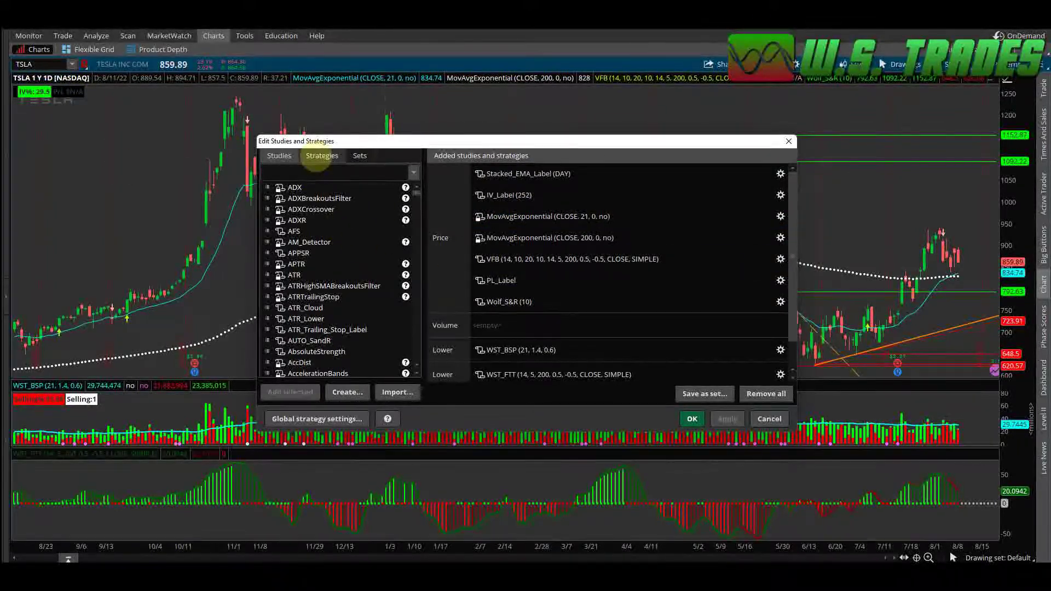
Add the BBDivergenceStrat strategy to the chart, apply it and close the studies editor.
{"action": "left_click", "coordinate": [320, 157]}
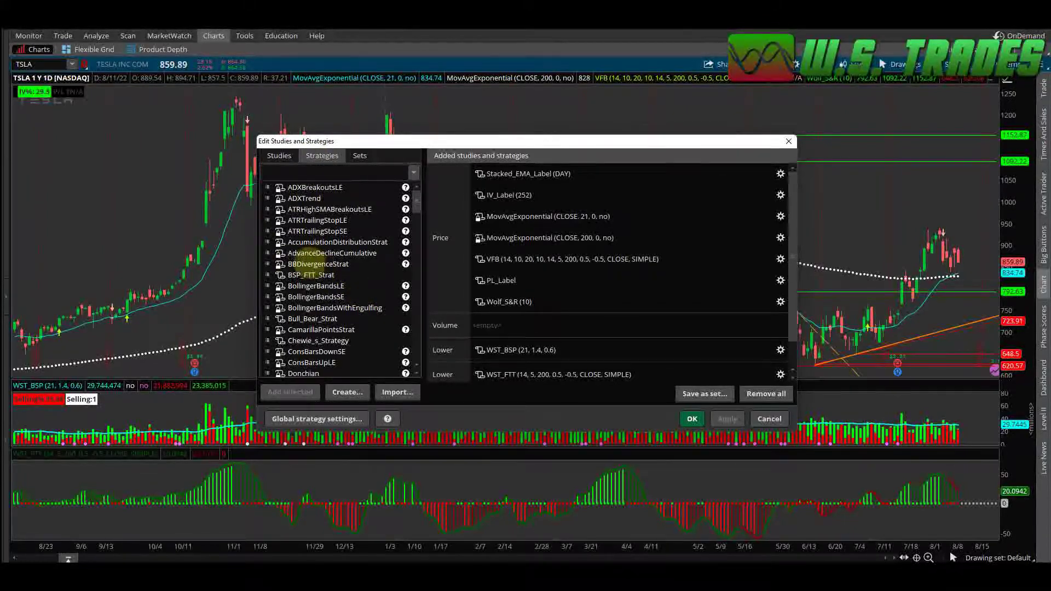
{"action": "double_click", "coordinate": [314, 265]}
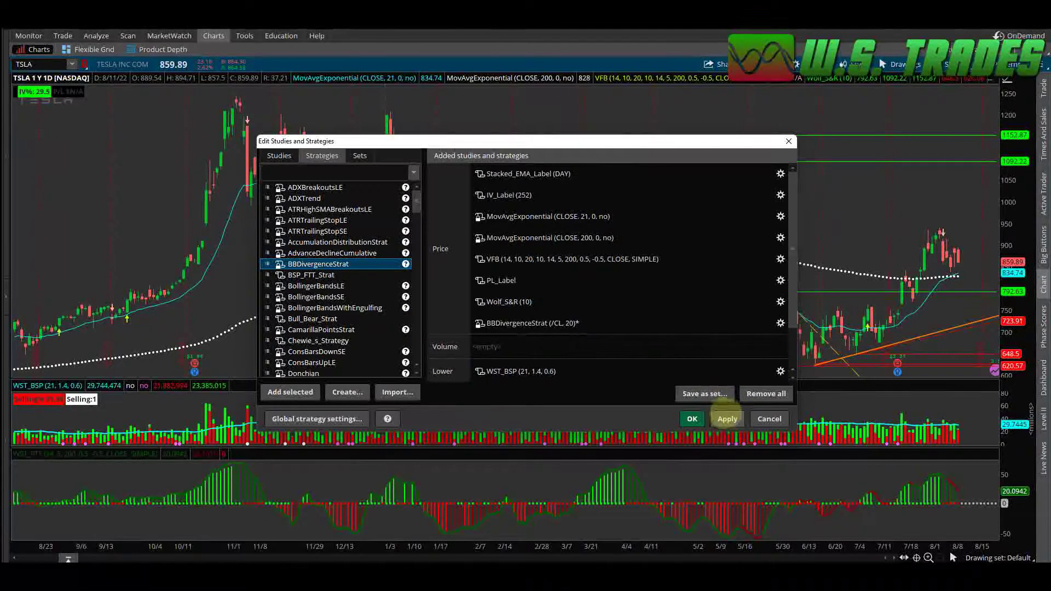
{"action": "left_click", "coordinate": [727, 420]}
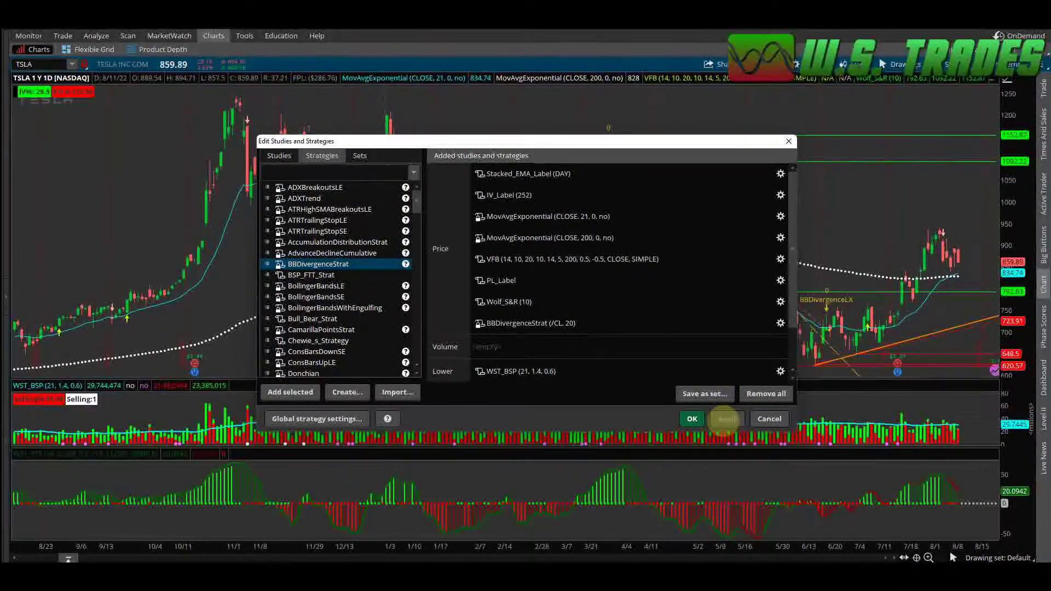
{"action": "left_click", "coordinate": [692, 420]}
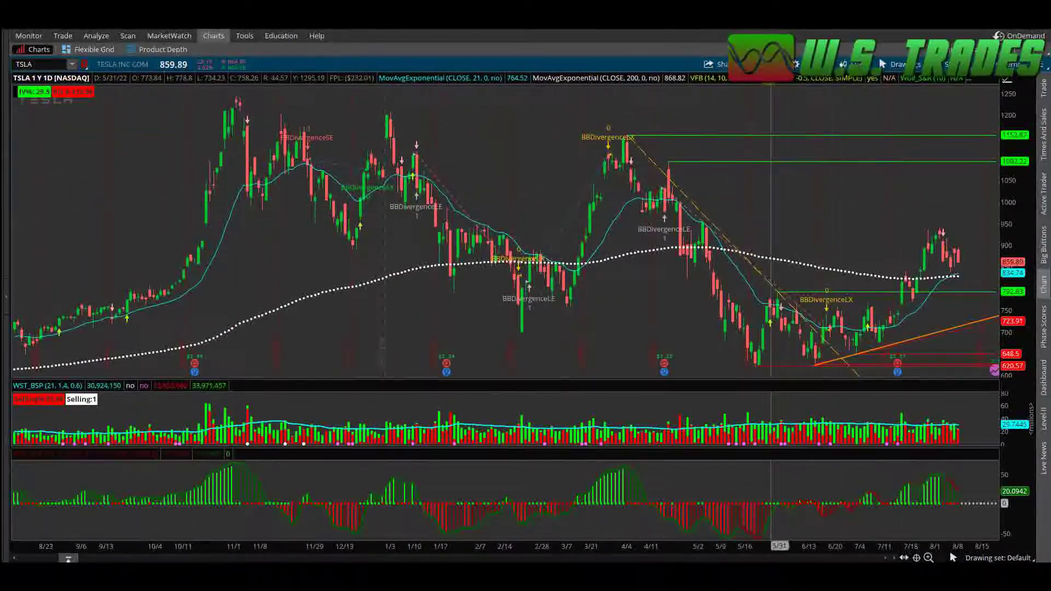
In the BBDivergenceStrat settings, set the transparency of the BBDivergenceLE arrow color to 100.
{"action": "left_click", "coordinate": [958, 64]}
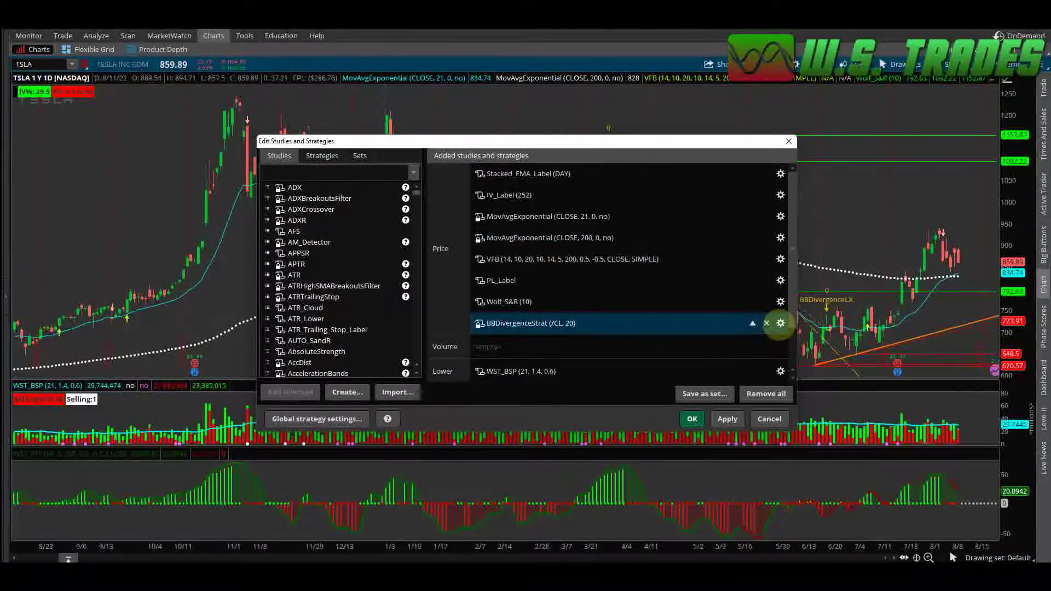
{"action": "left_click", "coordinate": [781, 323]}
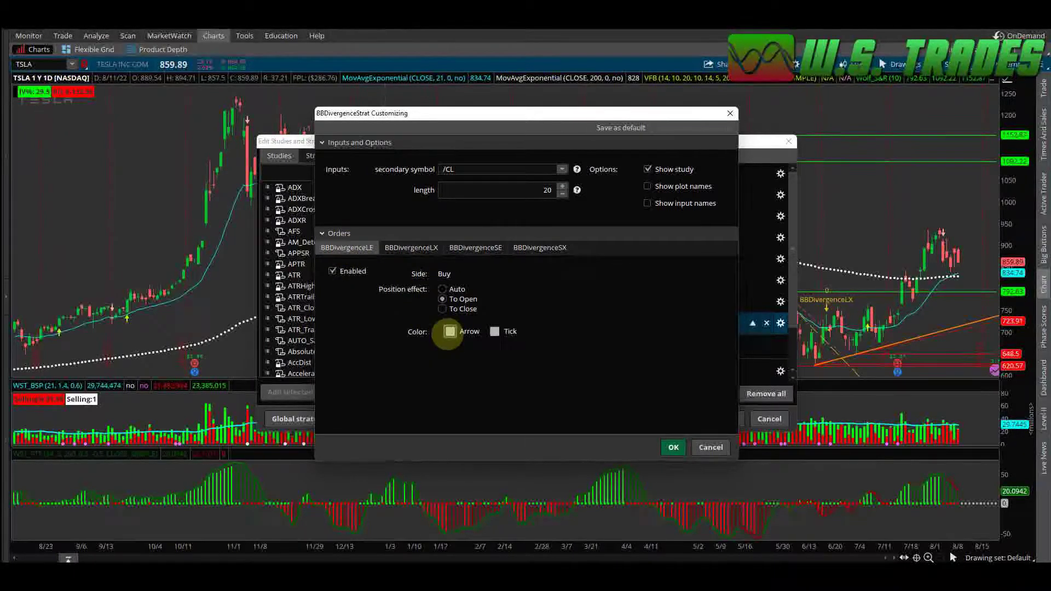
{"action": "left_click", "coordinate": [449, 331]}
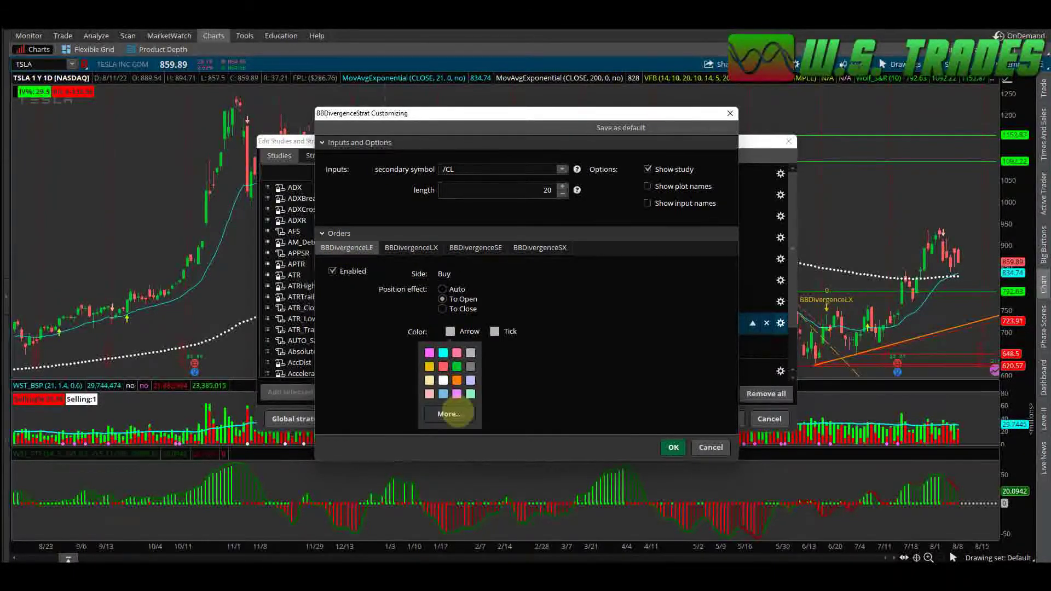
{"action": "left_click", "coordinate": [450, 414]}
{"action": "left_click", "coordinate": [389, 170]}
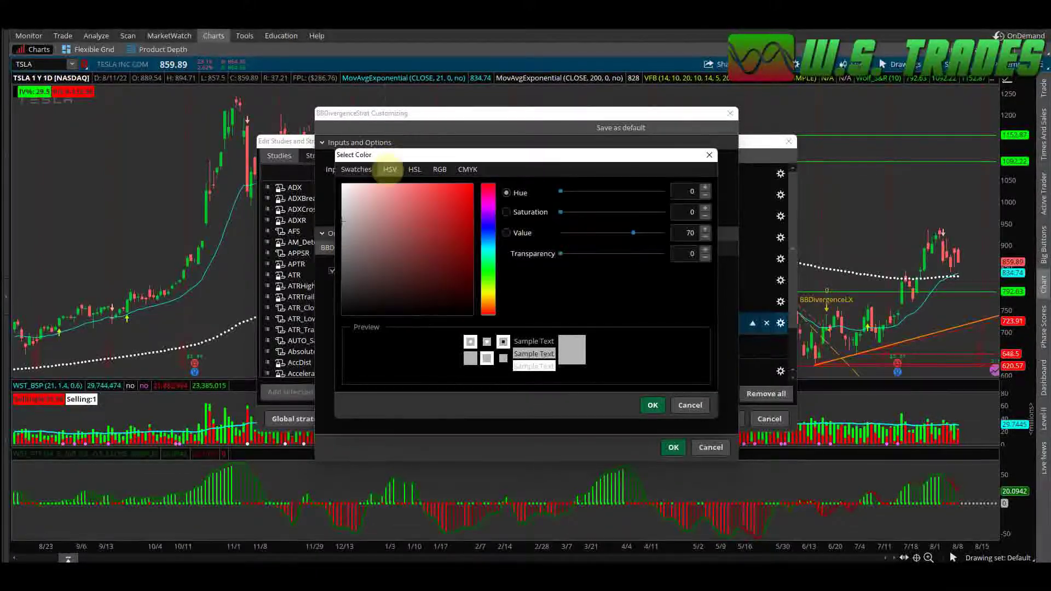
{"action": "left_click_drag", "start_coordinate": [560, 253], "coordinate": [675, 251]}
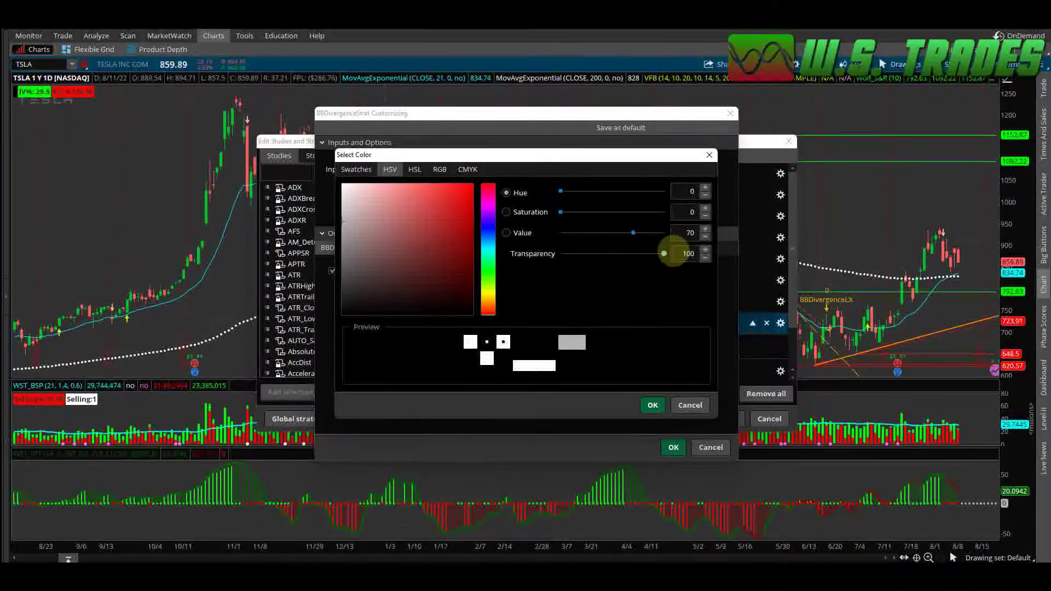
{"action": "left_click", "coordinate": [652, 405]}
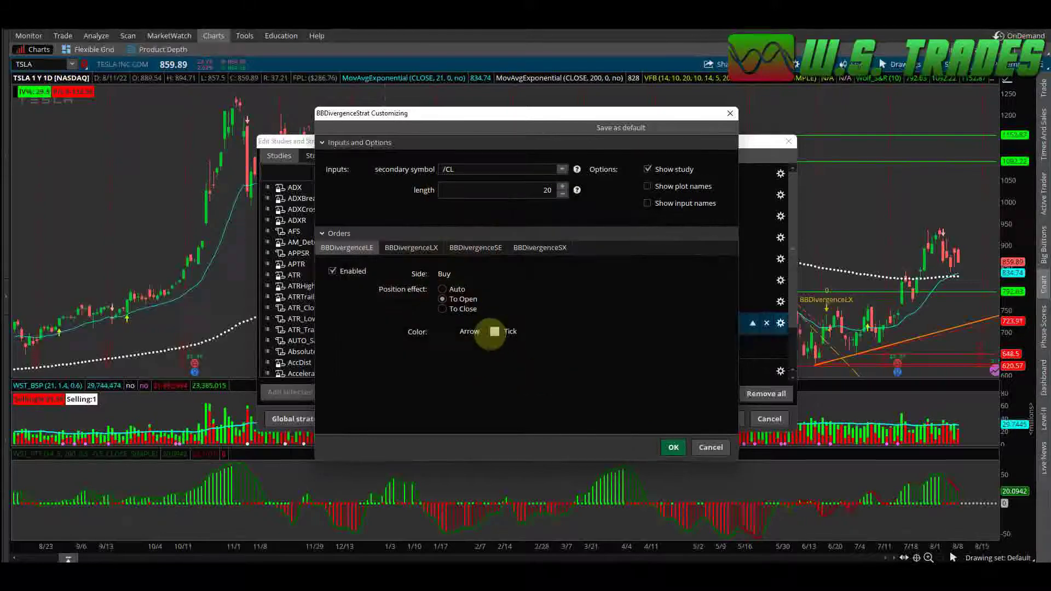
Set the transparency of the BBDivergenceLE tick color to 100.
{"action": "left_click", "coordinate": [495, 331]}
{"action": "left_click", "coordinate": [494, 415]}
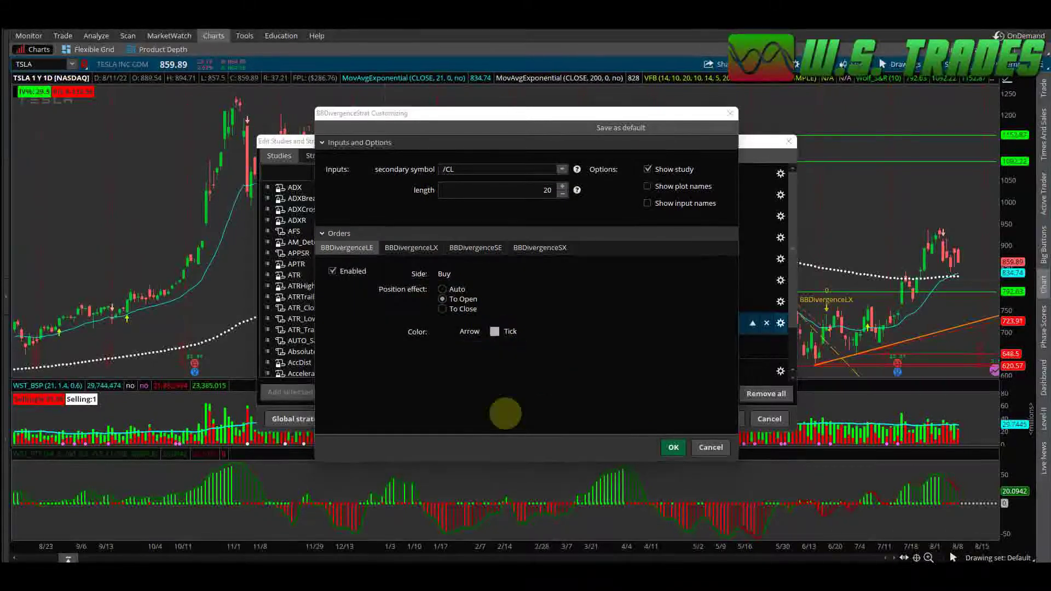
{"action": "left_click", "coordinate": [388, 171]}
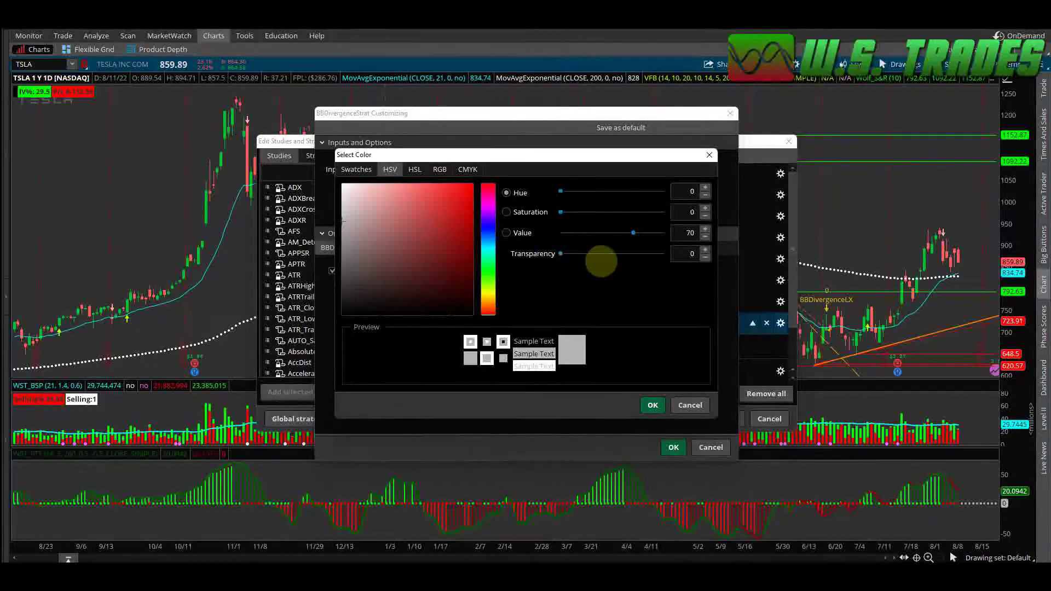
{"action": "left_click_drag", "start_coordinate": [561, 254], "coordinate": [674, 253]}
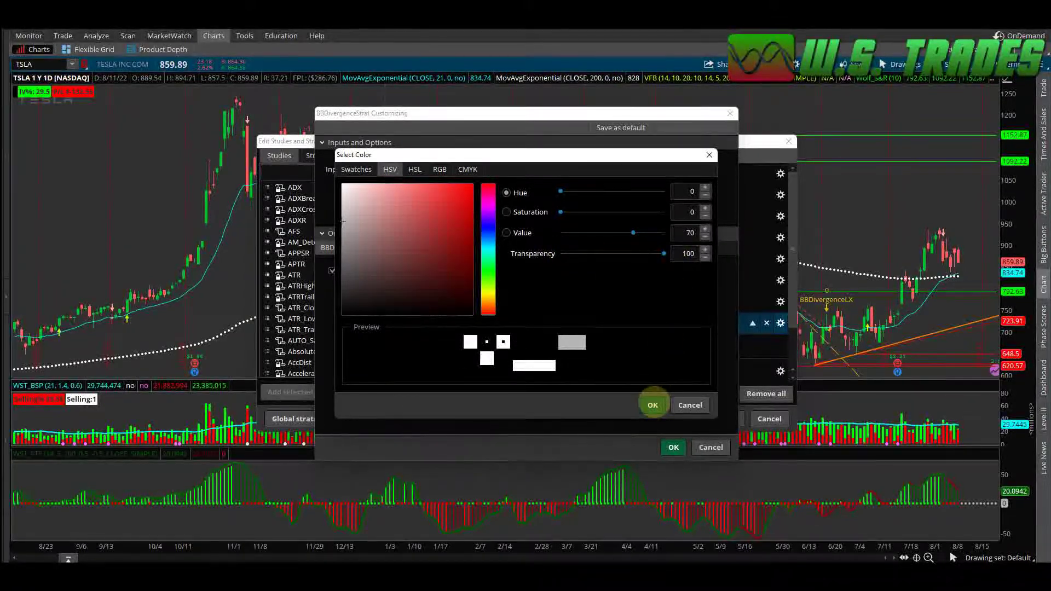
{"action": "left_click", "coordinate": [652, 405]}
For the BBDivergenceLX order, set the transparency of the arrow color to 100.
{"action": "left_click", "coordinate": [414, 247]}
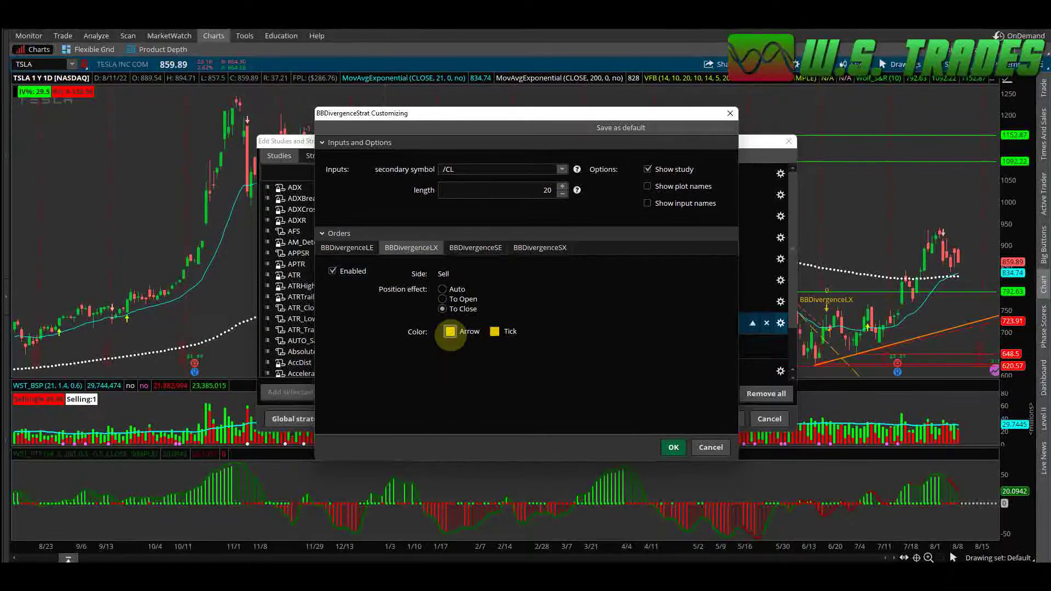
{"action": "left_click", "coordinate": [450, 332]}
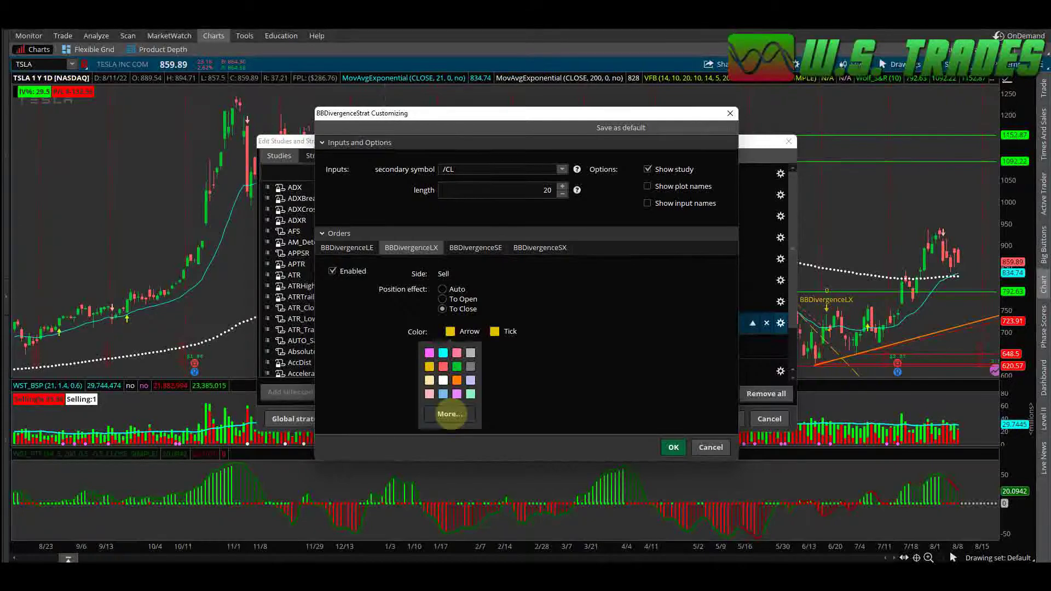
{"action": "left_click", "coordinate": [449, 414]}
{"action": "left_click", "coordinate": [390, 170]}
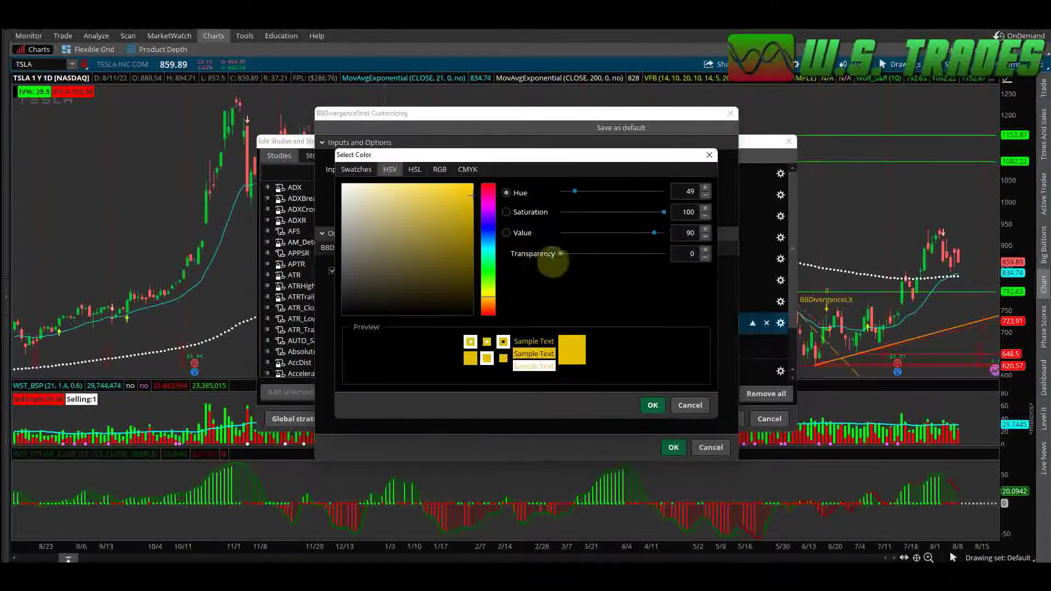
{"action": "left_click_drag", "start_coordinate": [560, 253], "coordinate": [664, 253]}
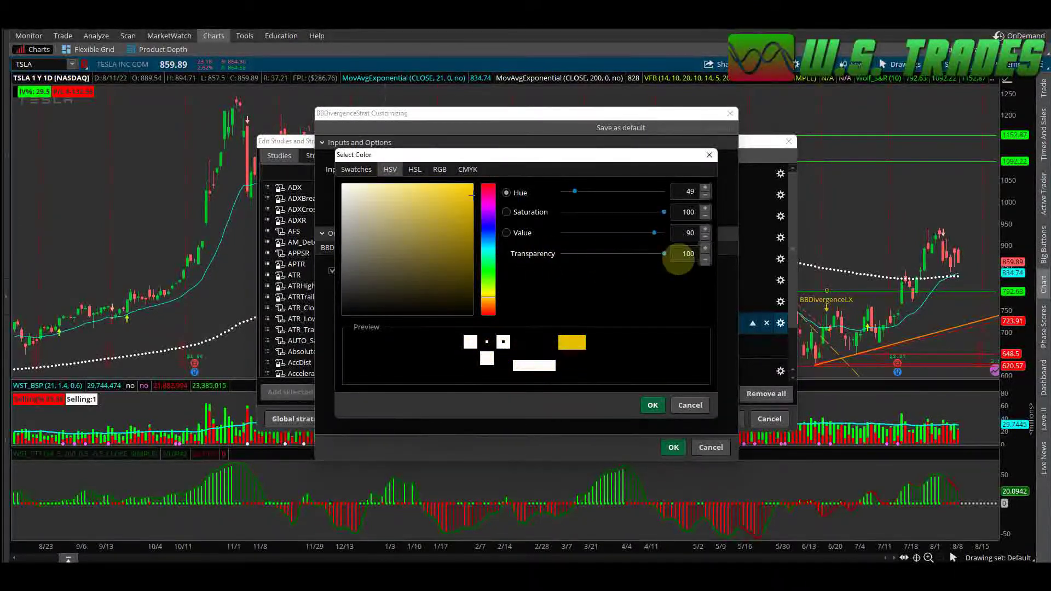
{"action": "left_click", "coordinate": [652, 405]}
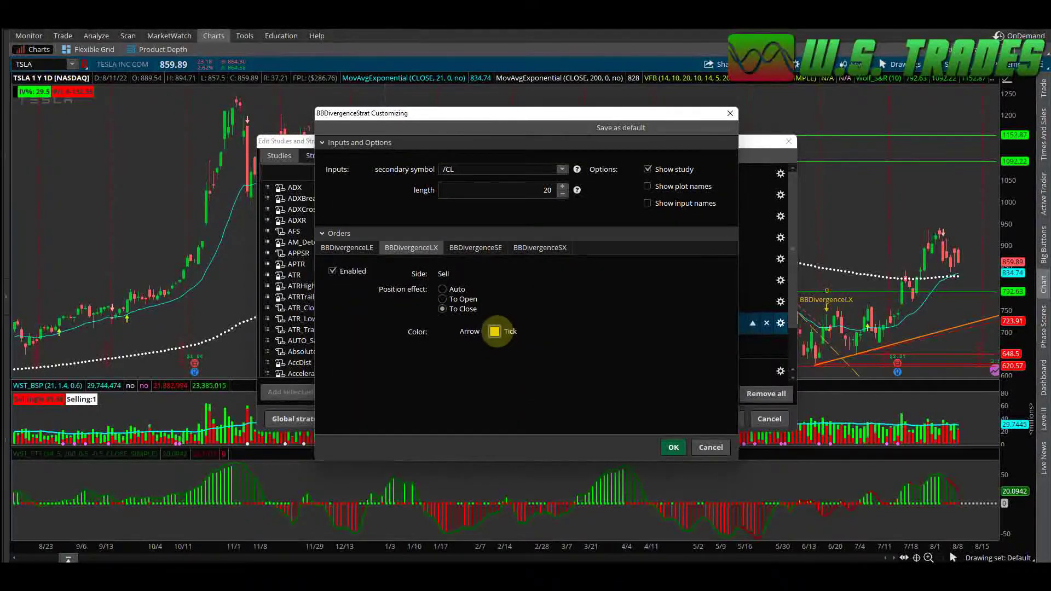
Set the transparency of the BBDivergenceLX tick color to 100 as well.
{"action": "left_click", "coordinate": [494, 331]}
{"action": "left_click", "coordinate": [494, 414]}
{"action": "left_click", "coordinate": [390, 167]}
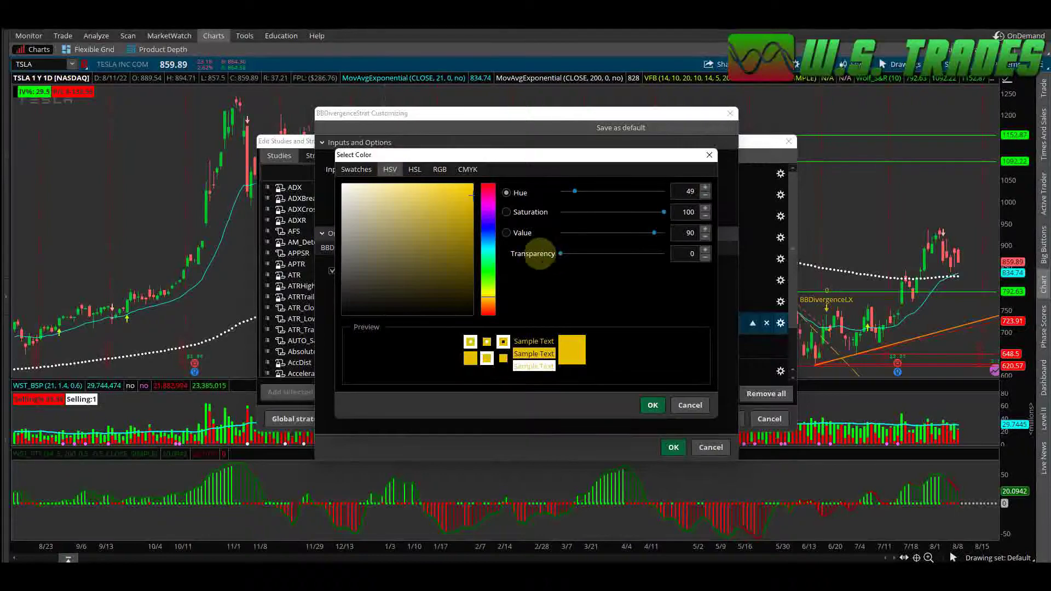
{"action": "left_click_drag", "start_coordinate": [560, 253], "coordinate": [676, 265]}
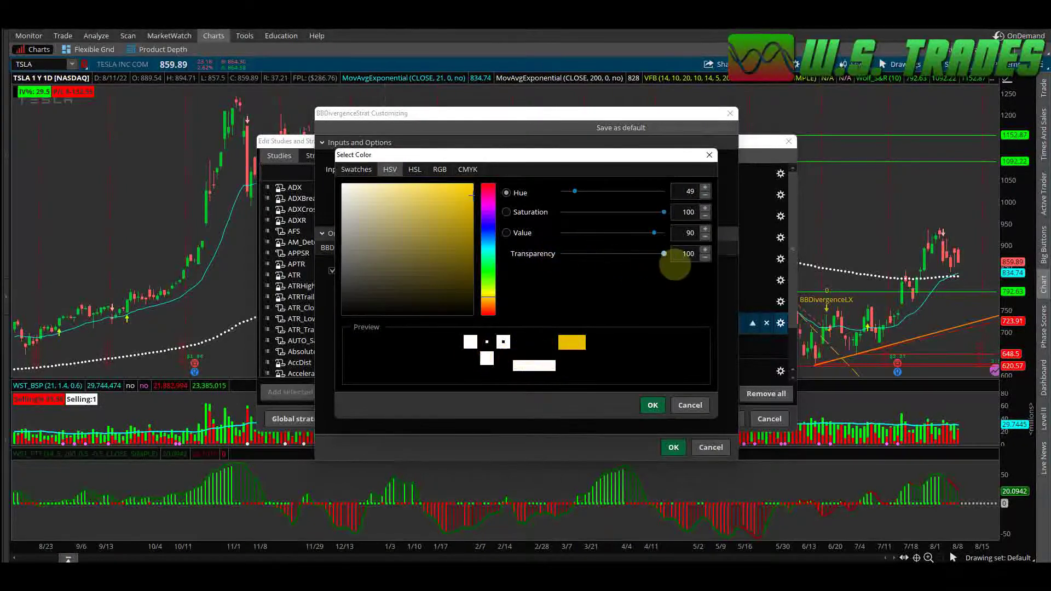
{"action": "left_click", "coordinate": [653, 405]}
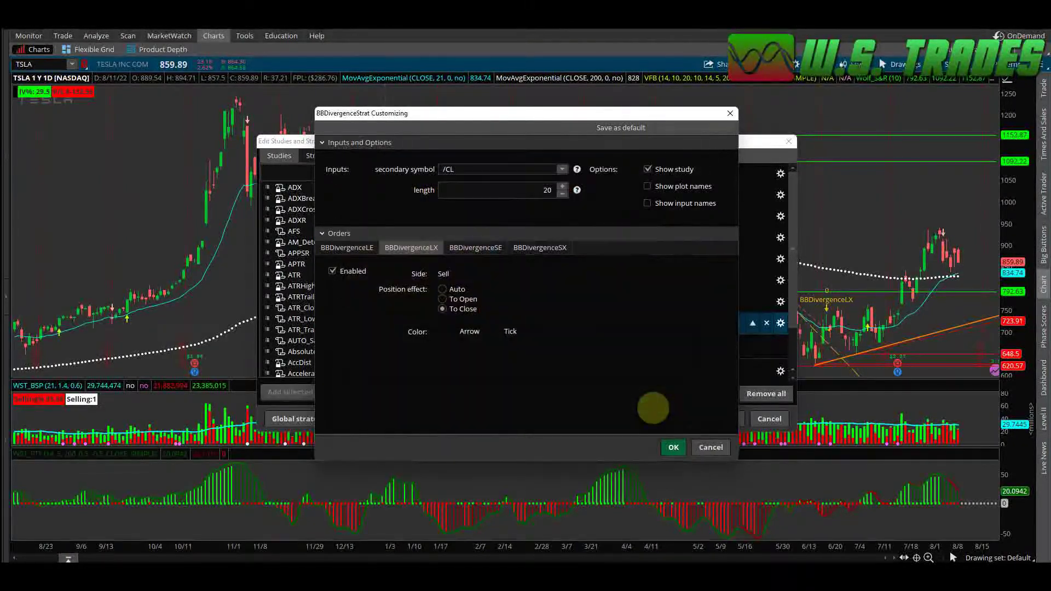
Disable the BBDivergenceSE and BBDivergenceSX orders, then confirm the strategy settings and close the studies editor with the changes applied.
{"action": "left_click", "coordinate": [472, 248]}
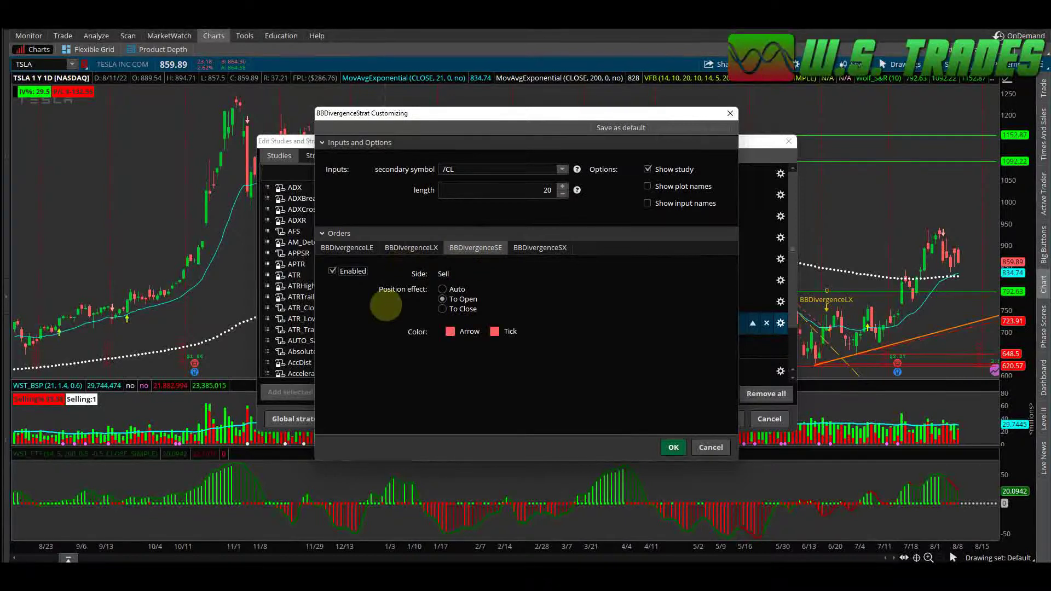
{"action": "left_click", "coordinate": [450, 331]}
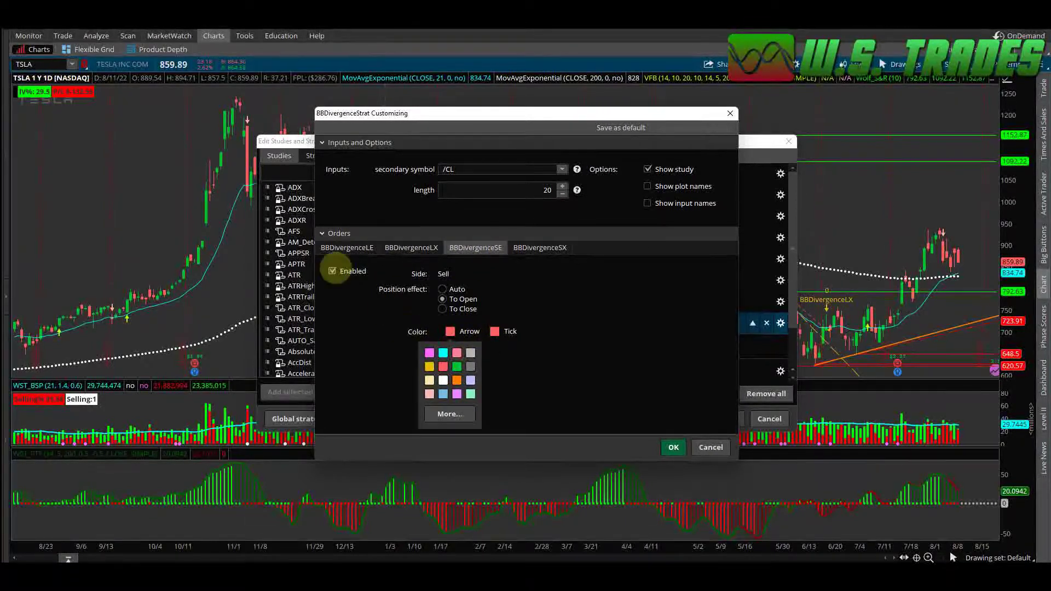
{"action": "left_click", "coordinate": [333, 271]}
{"action": "left_click", "coordinate": [534, 248]}
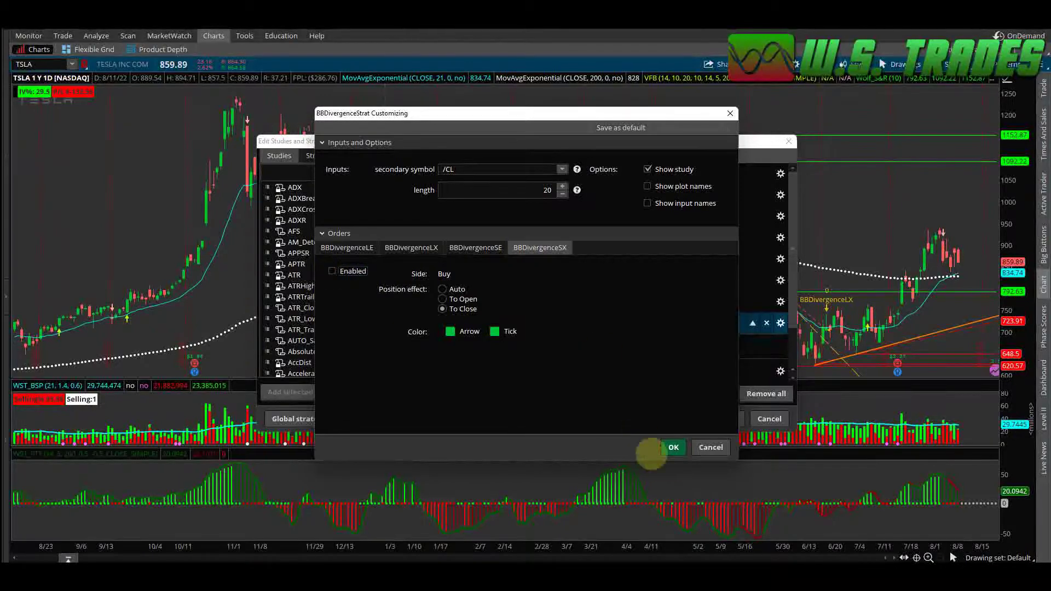
{"action": "left_click", "coordinate": [673, 447]}
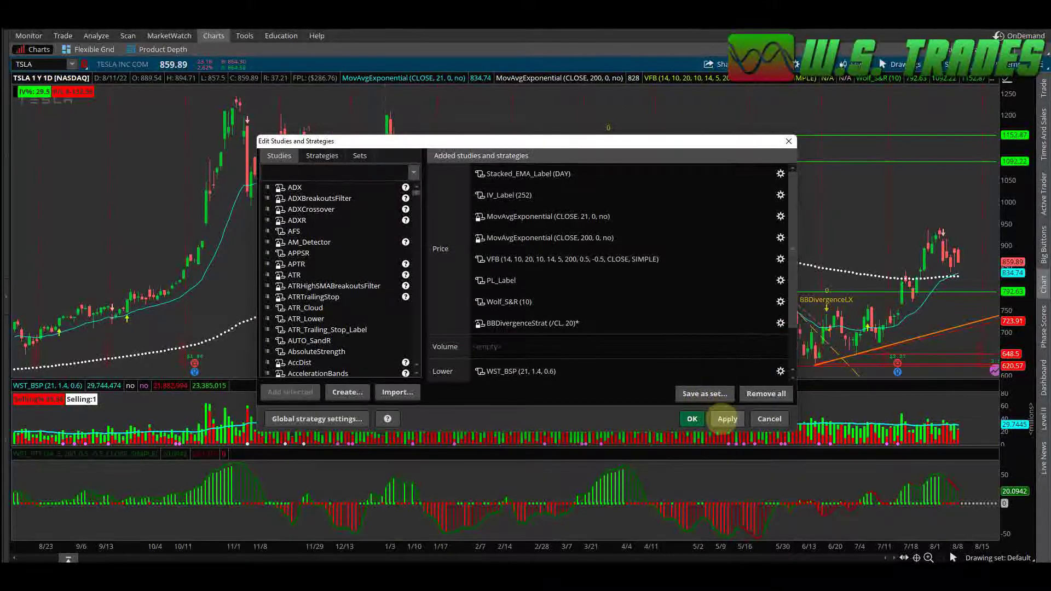
{"action": "left_click", "coordinate": [692, 419]}
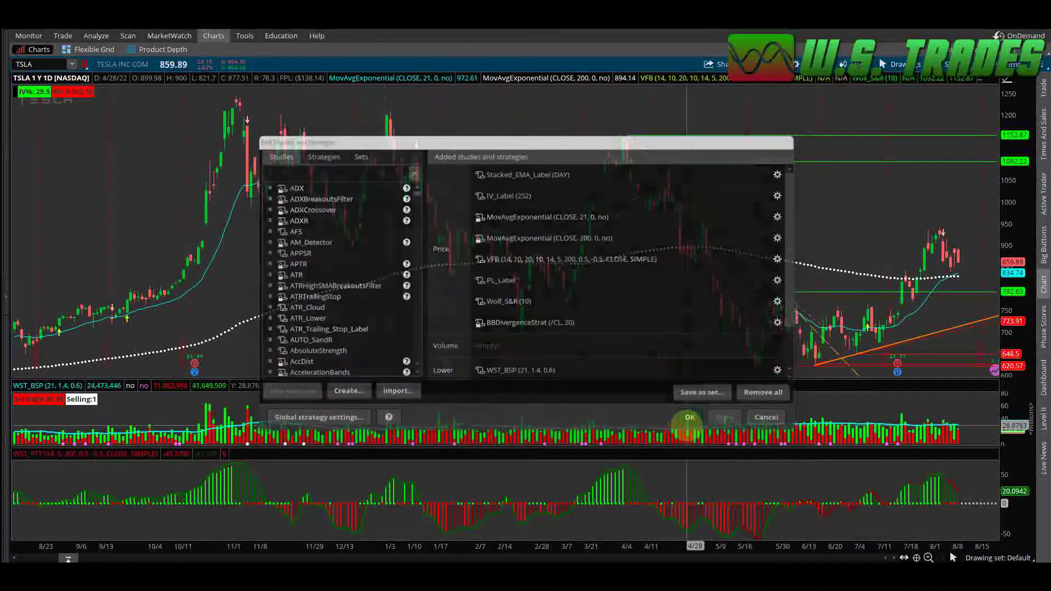